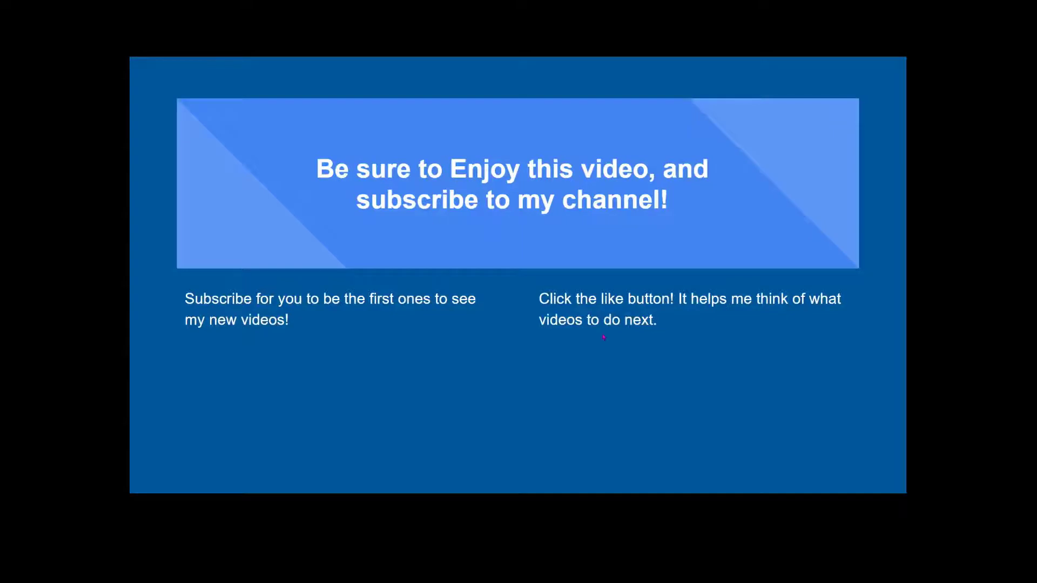
- Leave the slideshow, bring Illustrator forward, and move the Color panel up and left
key(Escape)
click(347, 486)
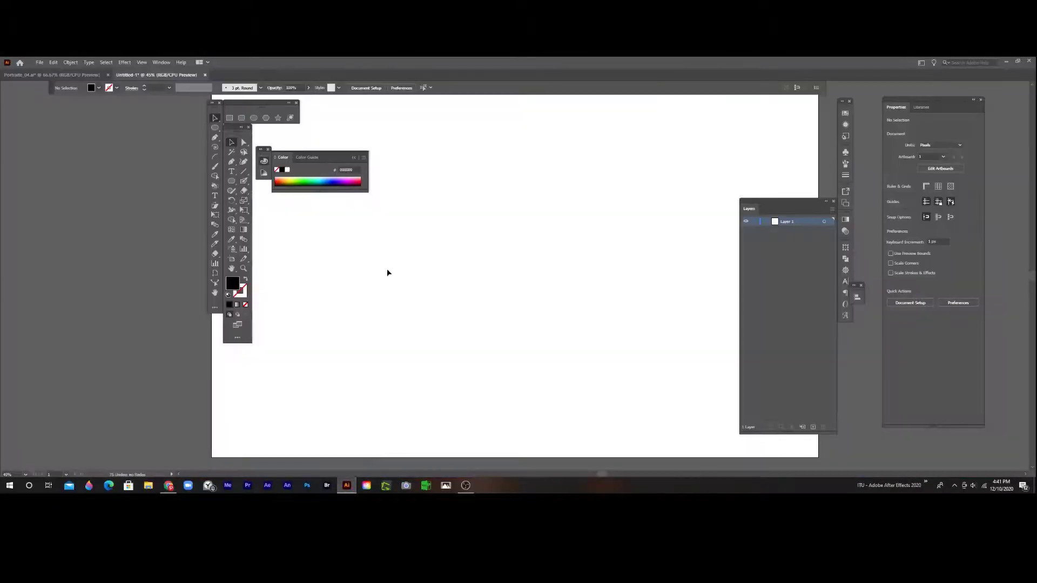
drag(337, 160, 317, 128)
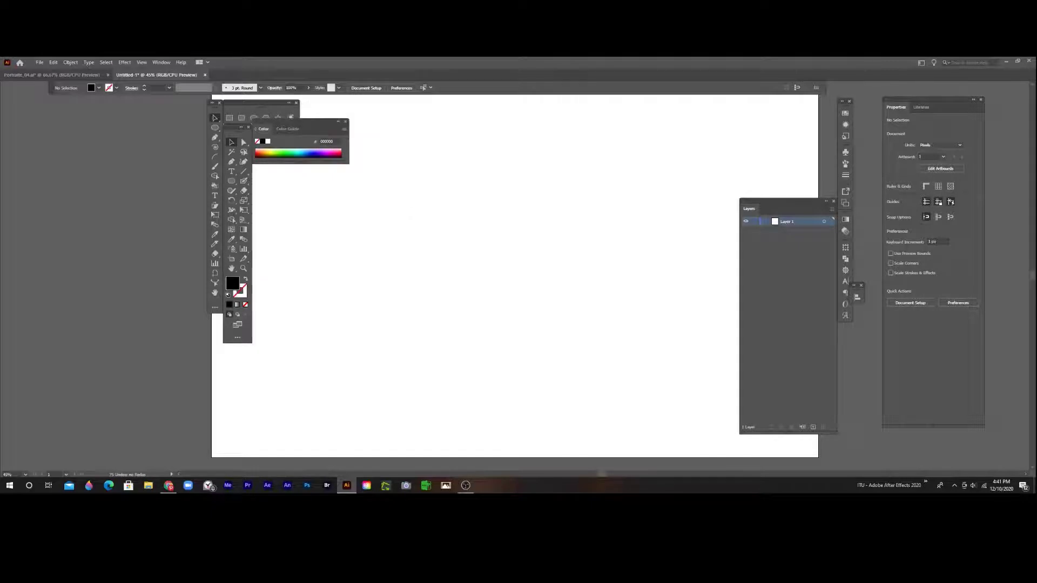
- Create a new 2500 × 1500 px document from the custom preset
click(39, 62)
click(53, 72)
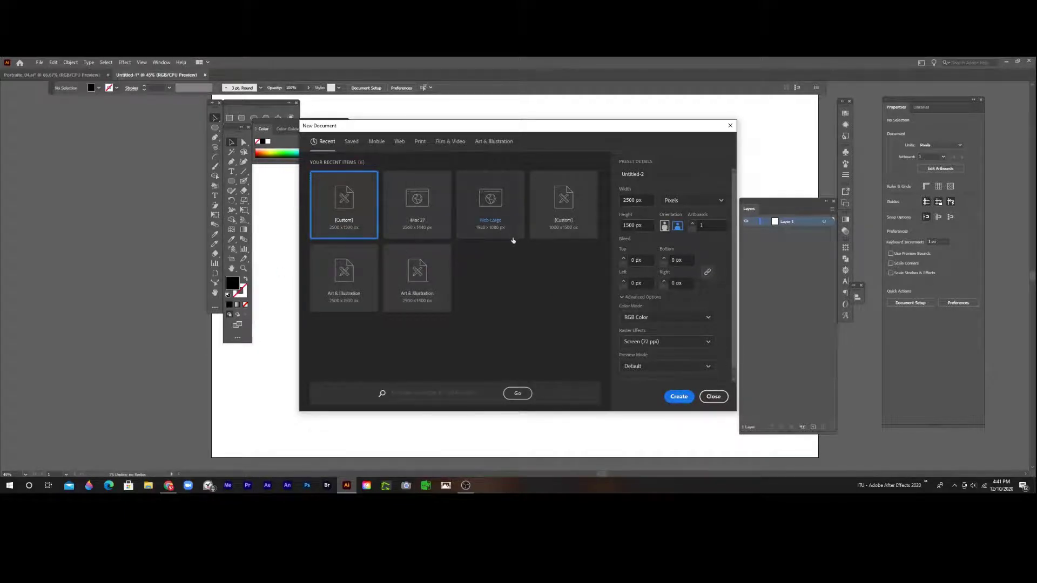
click(678, 397)
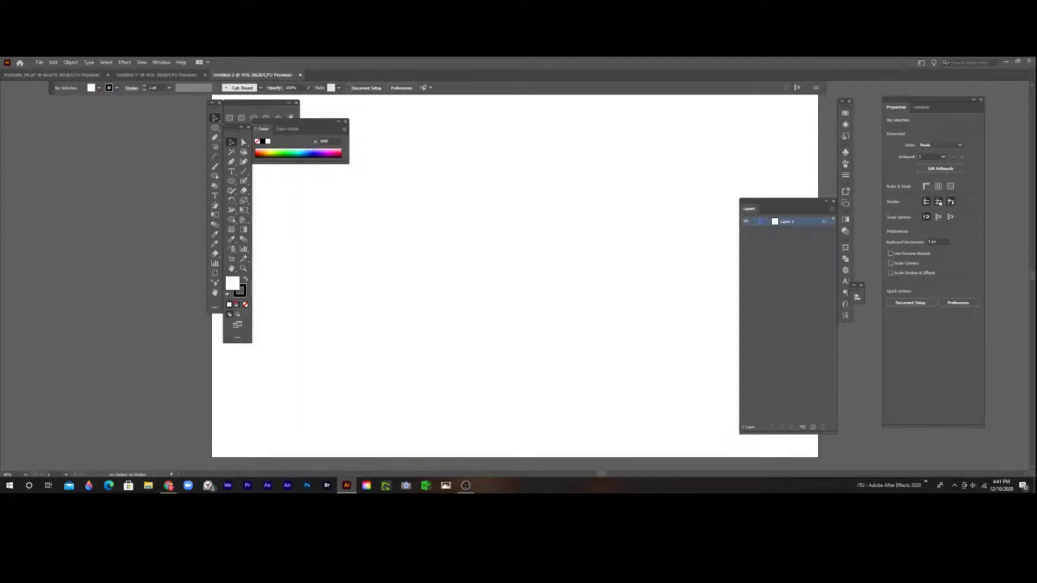
- Set both the fill and the stroke colour to None
click(245, 305)
click(240, 292)
click(245, 304)
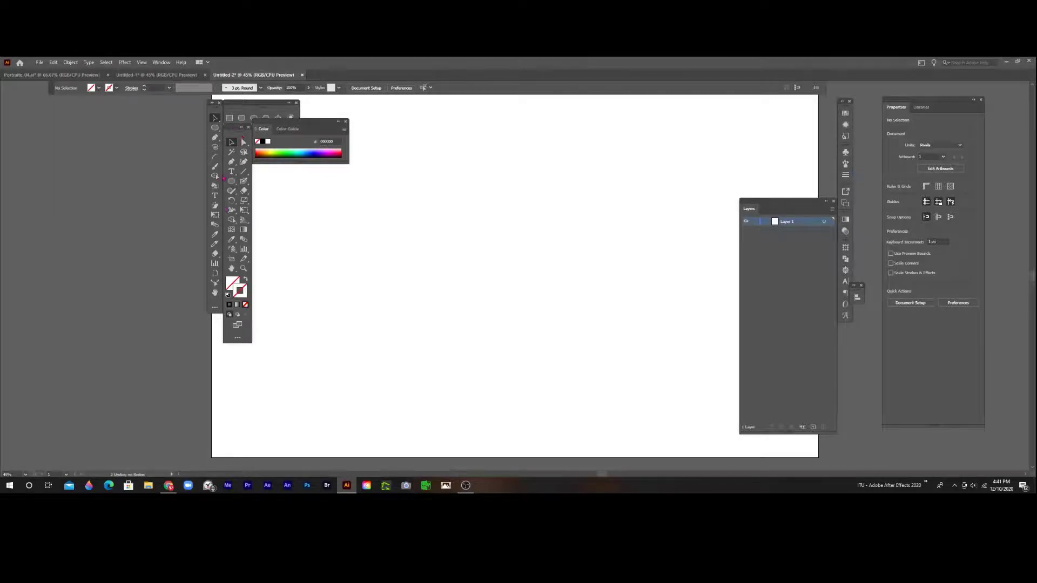
- Place a test text object on the artboard, type 'gv', and delete it again
click(231, 171)
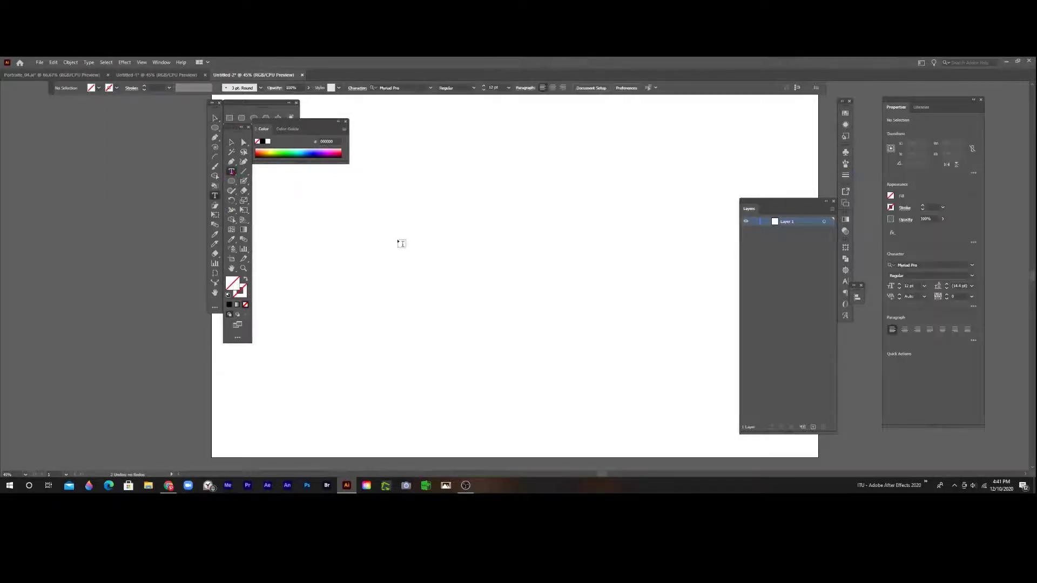
click(400, 242)
text(gv)
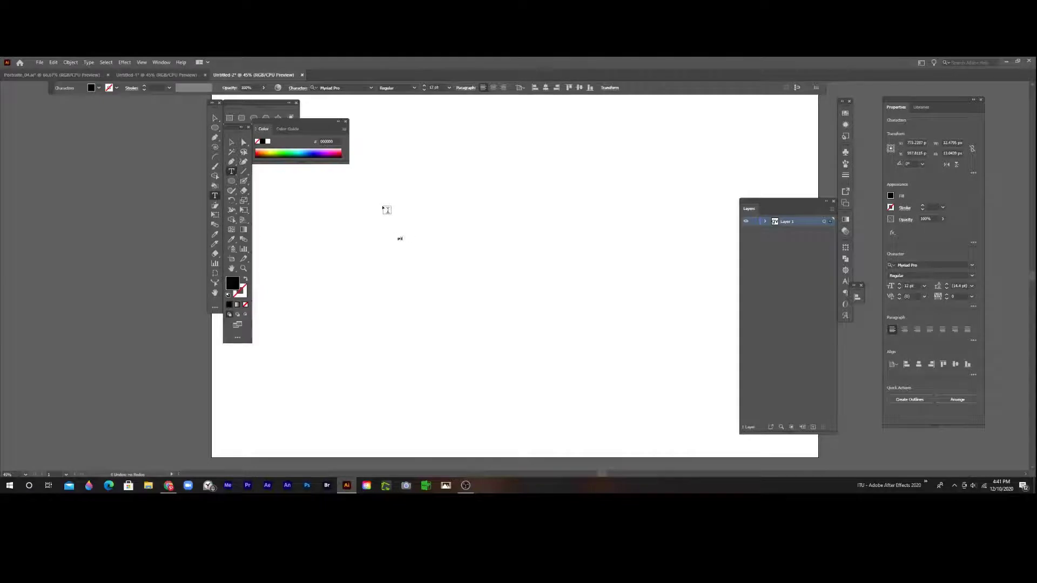
key(BackSpace)
key(BackSpace)
key(BackSpace)
key(BackSpace)
key(BackSpace)
key(BackSpace)
key(BackSpace)
key(BackSpace)
key(BackSpace)
click(232, 162)
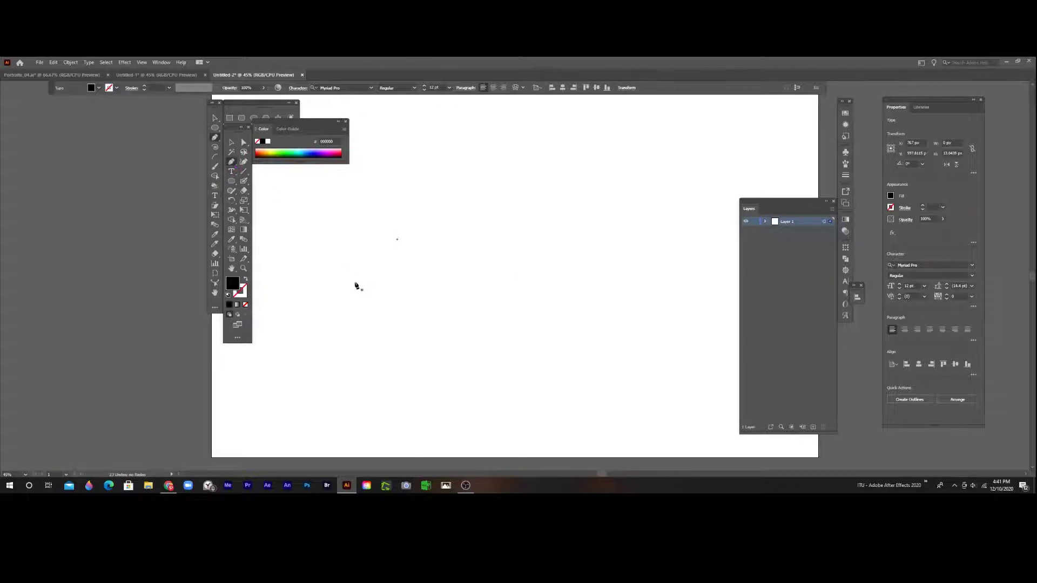
- Pen-draw a curved wave path with no fill and a black 1 pt stroke, then select it
click(368, 271)
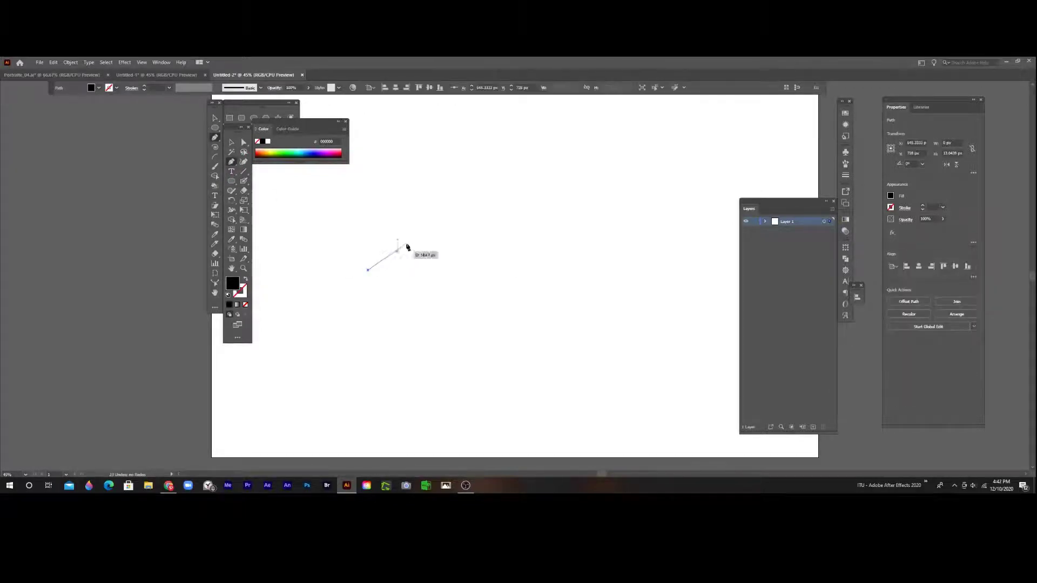
drag(410, 239, 545, 273)
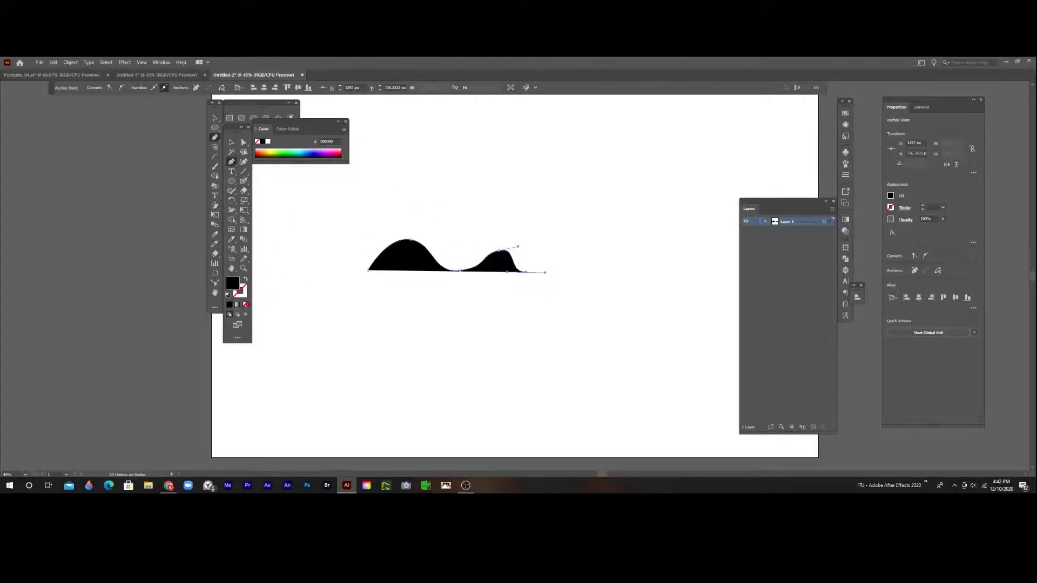
click(245, 305)
key(x)
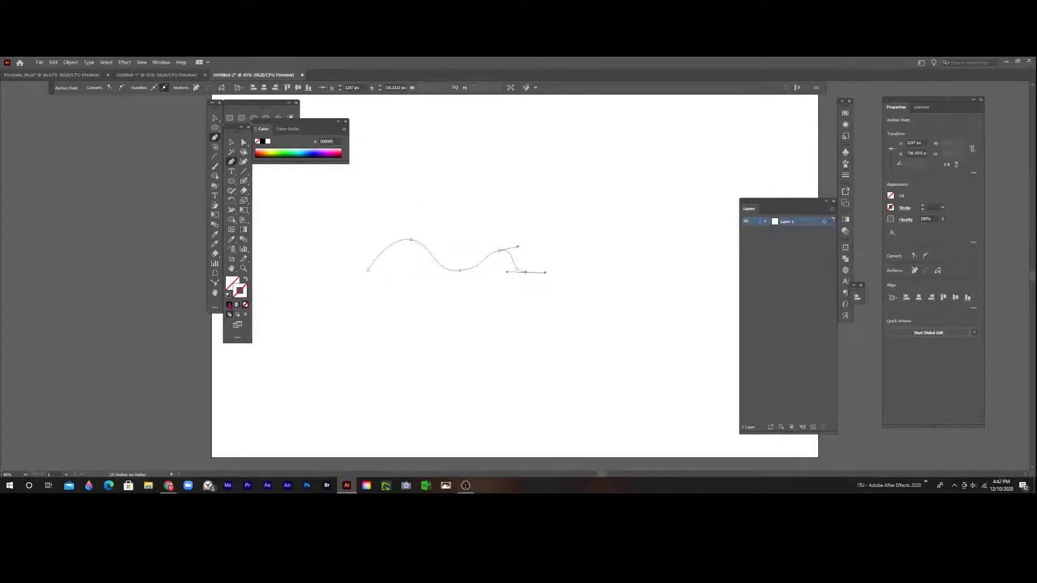
click(229, 305)
key(Escape)
key(v)
click(445, 165)
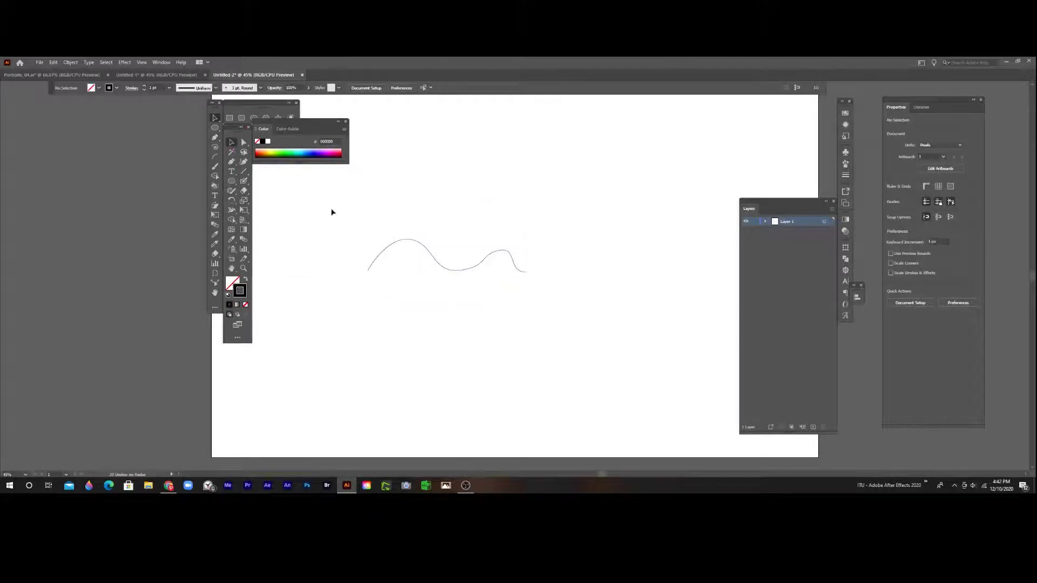
click(384, 249)
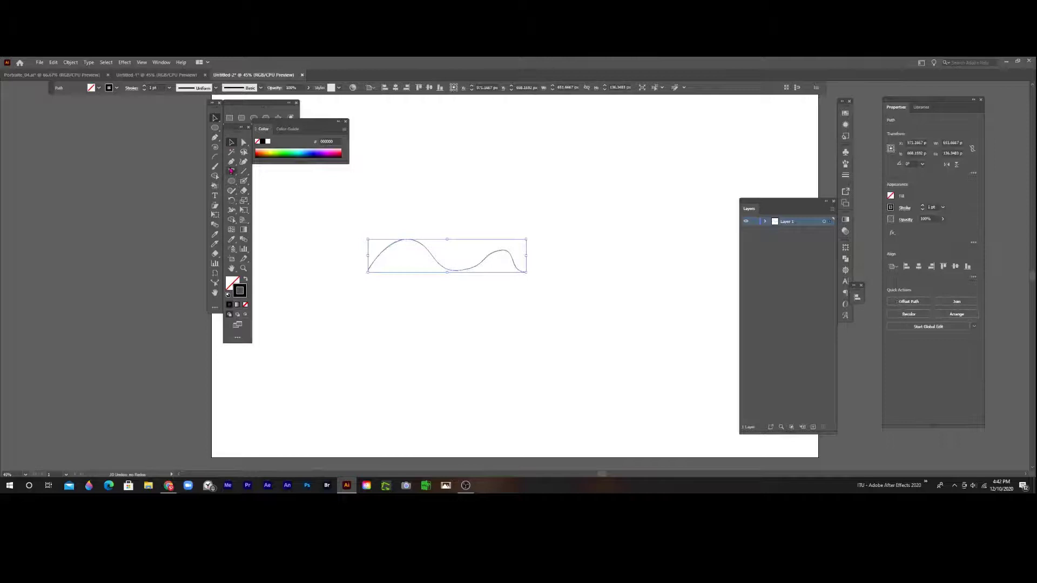
click(232, 171)
- Start type-on-a-path text on the wave curve with the Type on a Path Tool
click(326, 290)
click(231, 173)
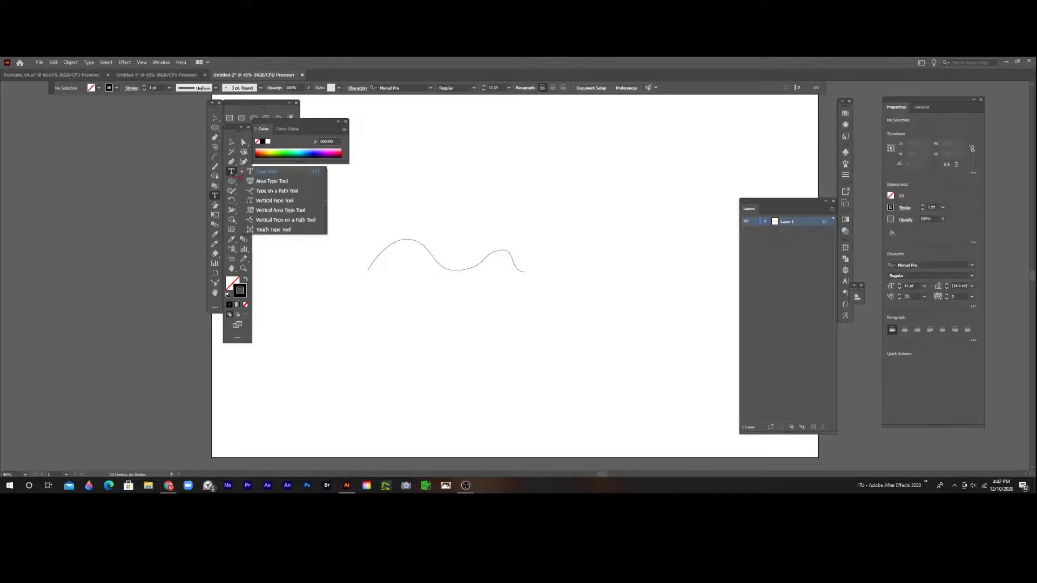
click(232, 171)
click(276, 192)
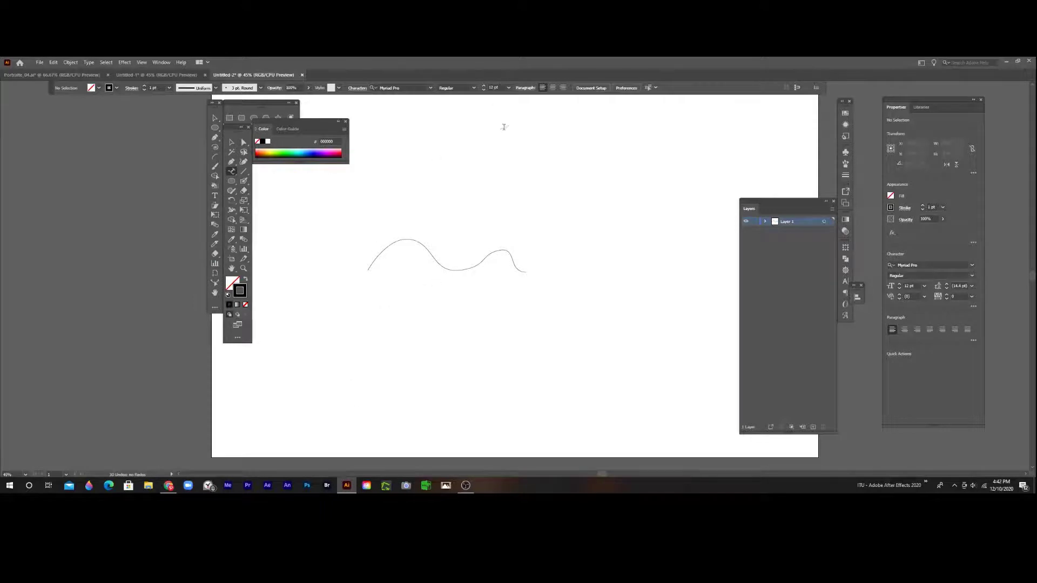
click(383, 250)
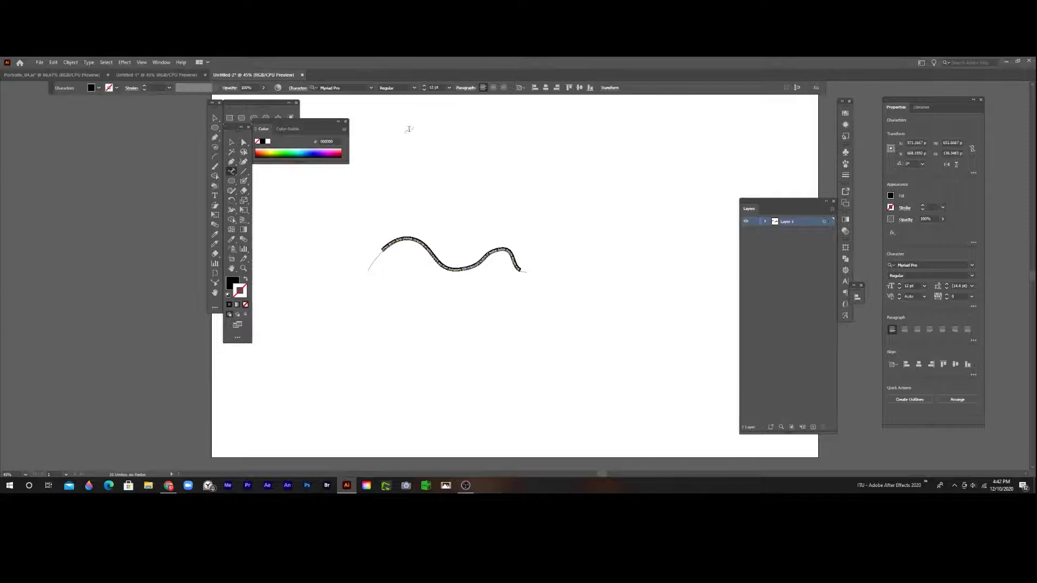
- Replace the placeholder with 60 pt text reading 'Hello World!' along the curve
key(BackSpace)
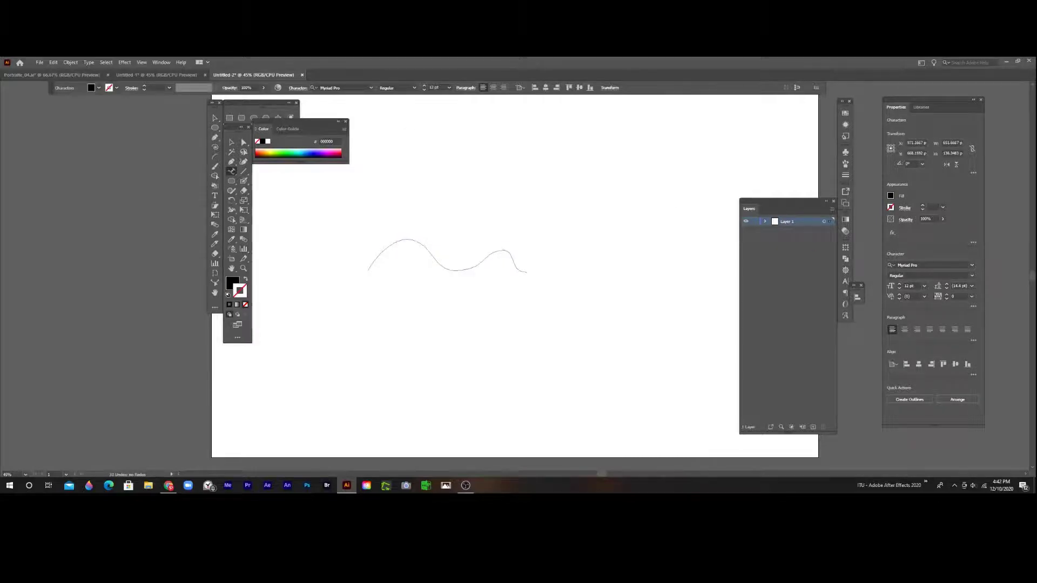
click(924, 286)
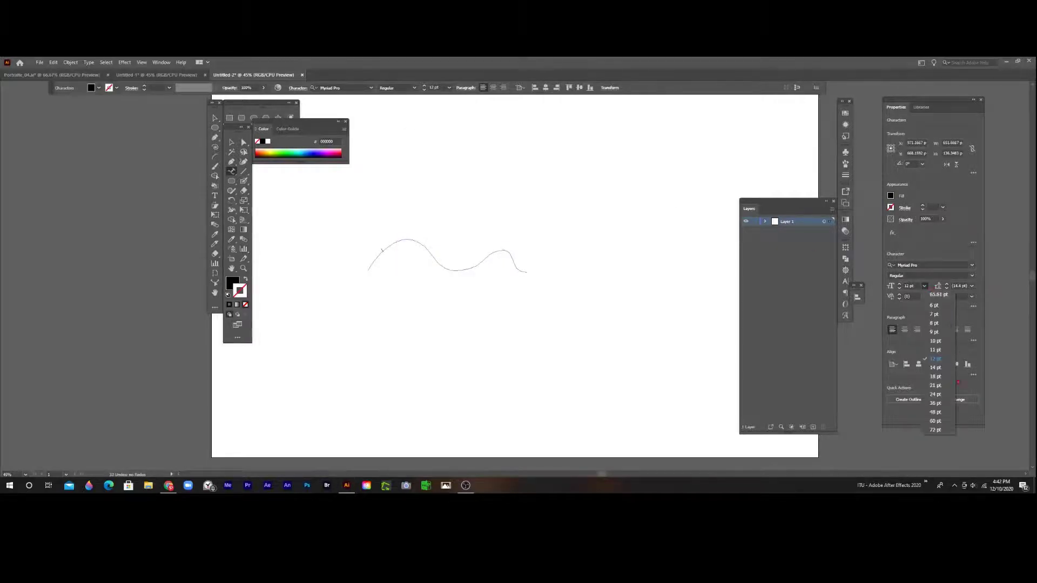
click(938, 423)
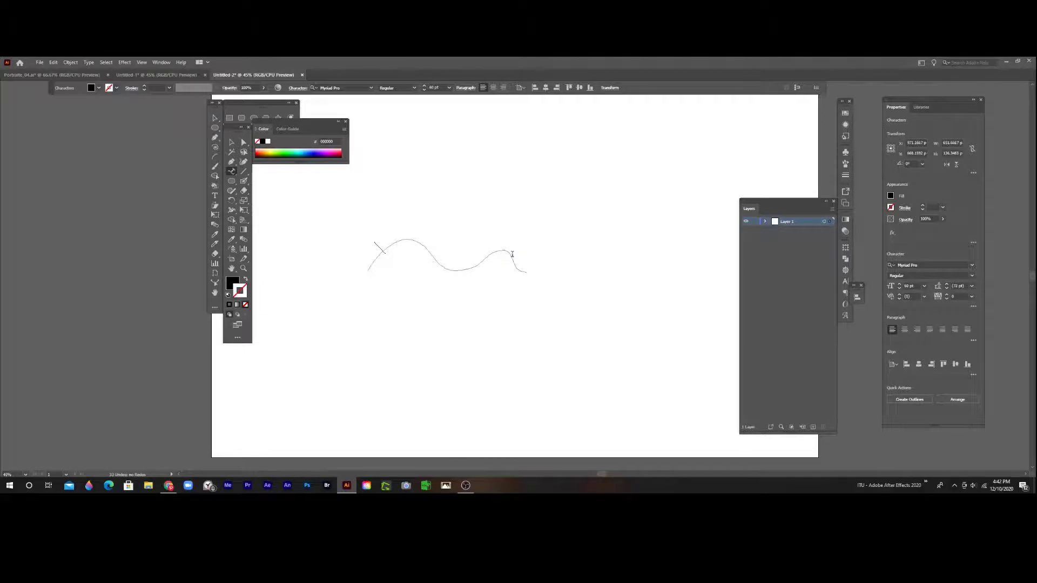
text(Hello World!)
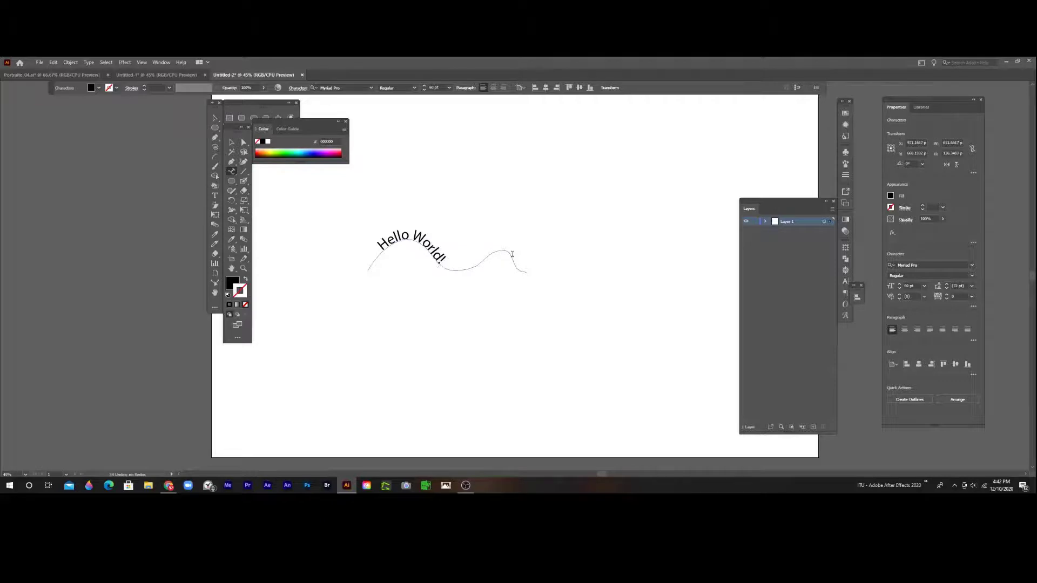
text( Hope it)
key(BackSpace)
key(BackSpace)
key(BackSpace)
key(BackSpace)
key(BackSpace)
key(BackSpace)
key(BackSpace)
key(BackSpace)
click(232, 142)
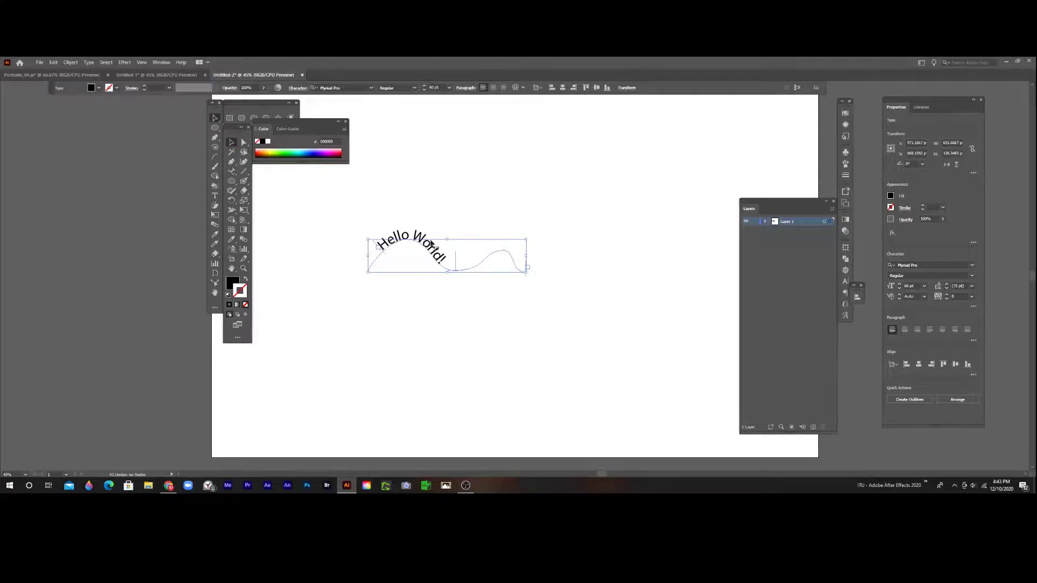
- Delete the Hello World! path text and draw an unfilled, black-outlined circle from its centre
key(Delete)
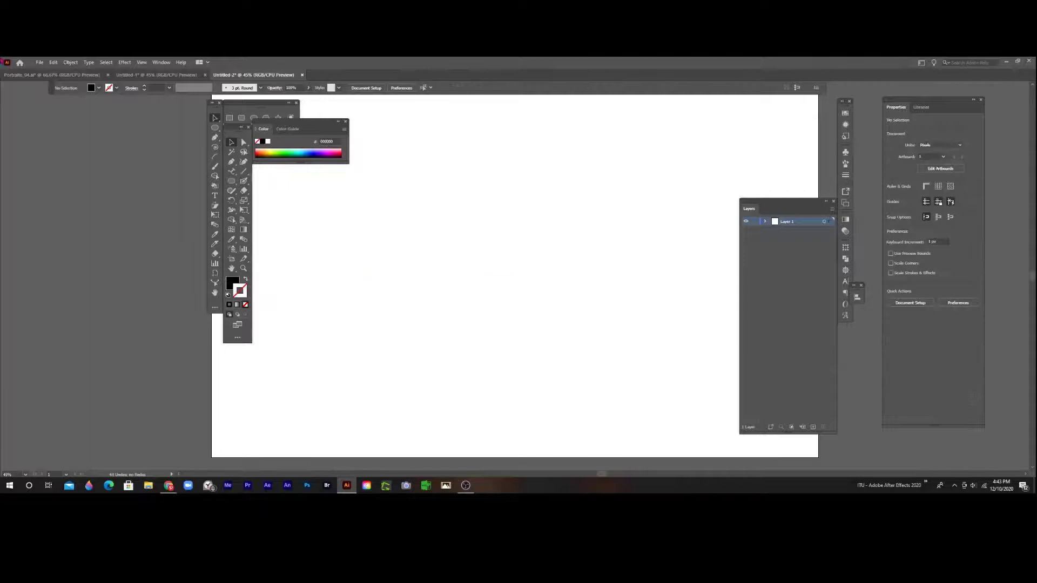
click(231, 181)
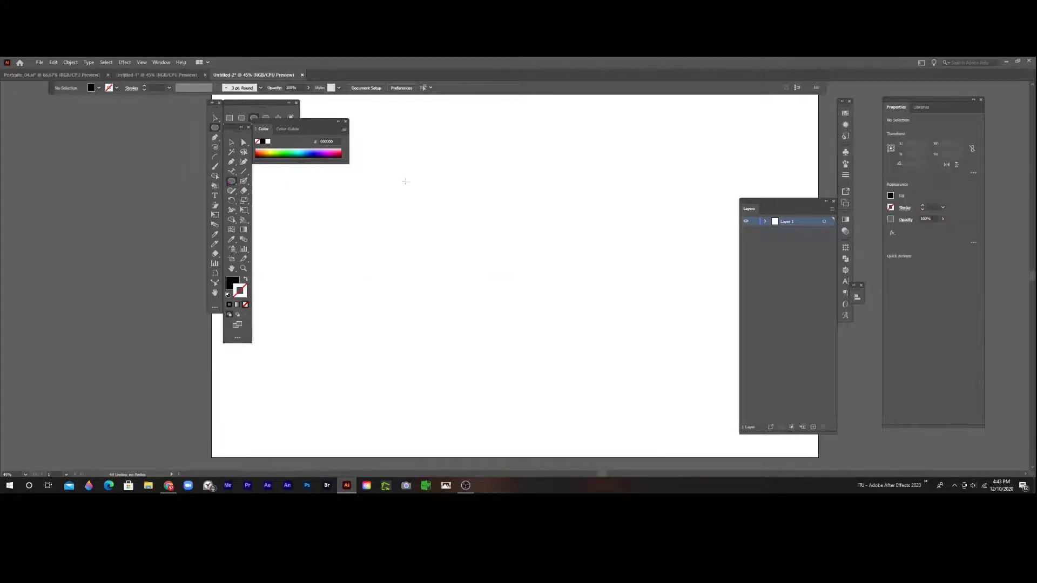
drag(576, 239, 516, 273)
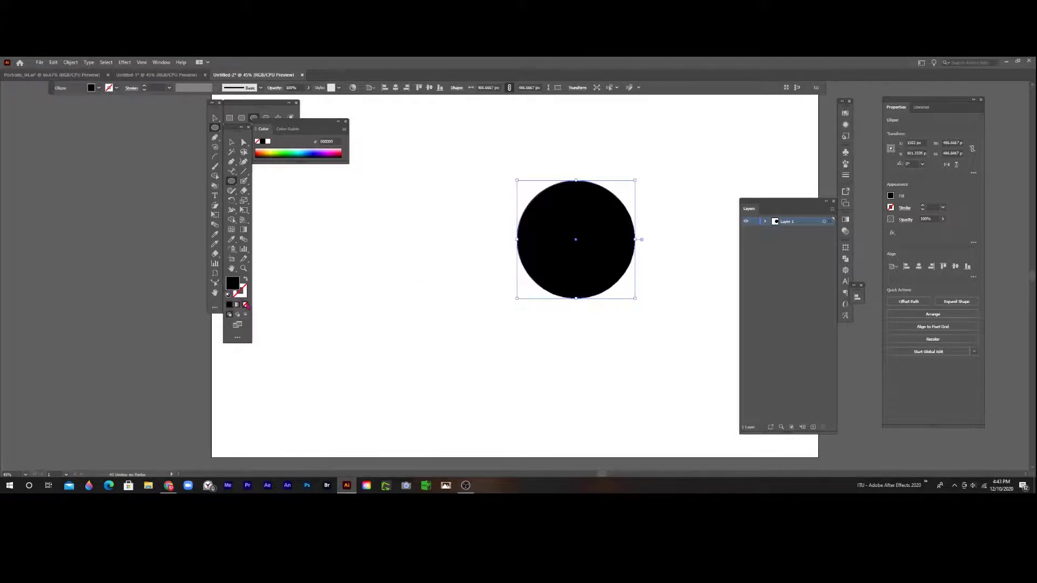
click(245, 279)
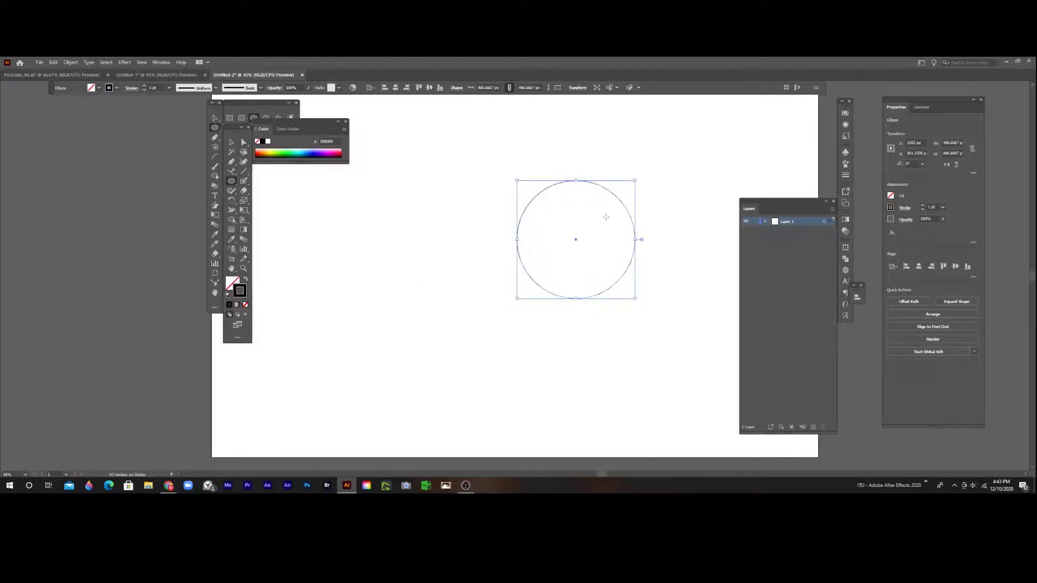
key(v)
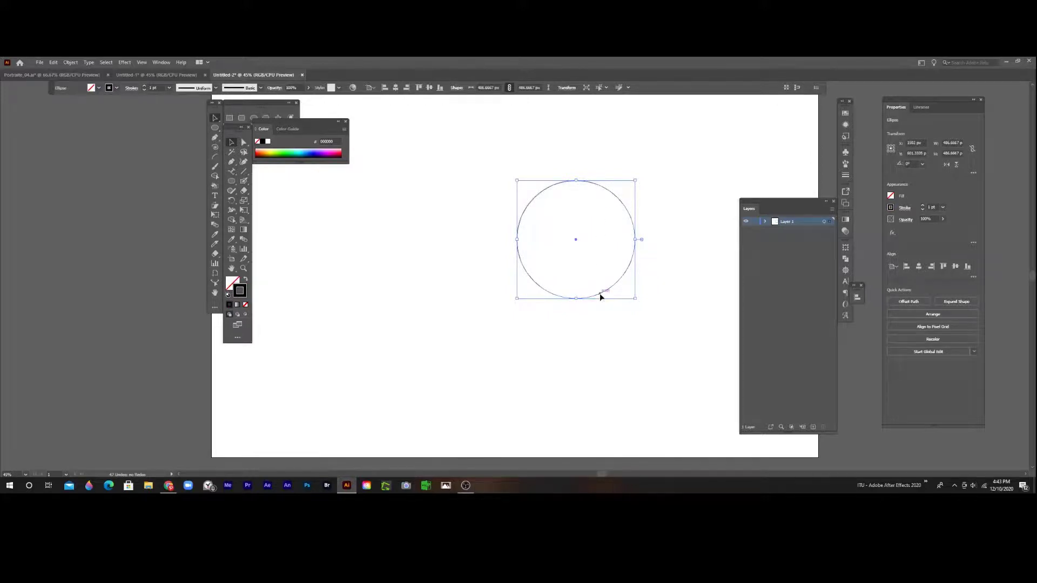
- Duplicate the circle and scale the copy into a larger 546.667 px concentric ring, then select it
mouse_move(600, 293)
mouse_down()
mouse_move(604, 281)
mouse_move(606, 295)
mouse_up()
drag(636, 181, 642, 174)
click(558, 266)
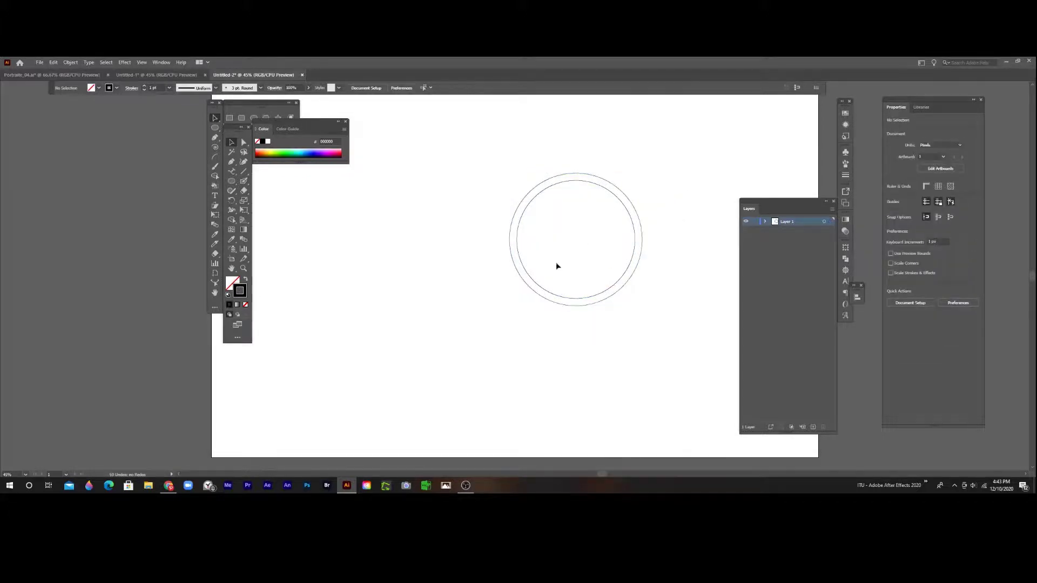
click(557, 306)
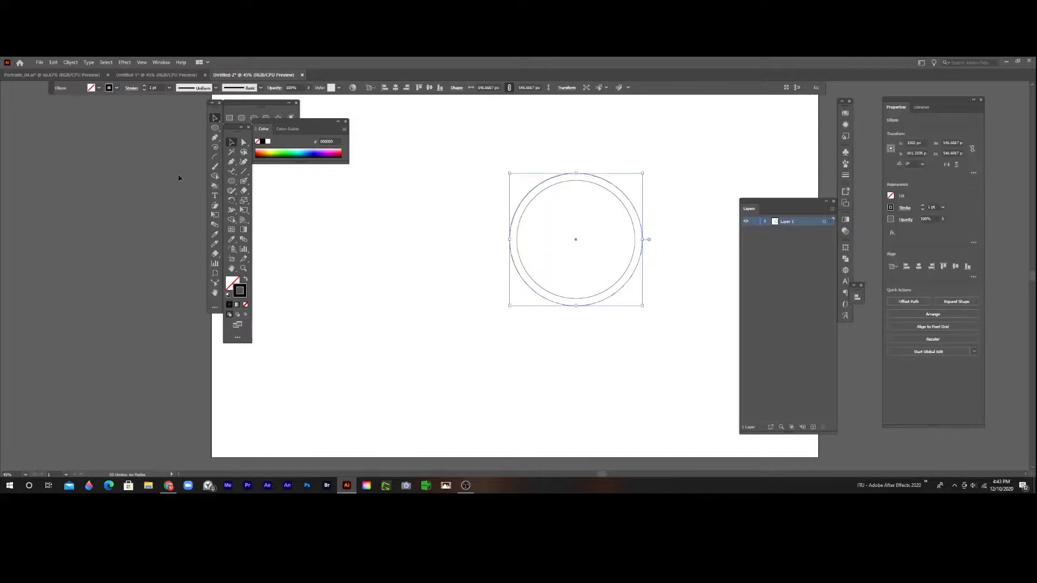
click(232, 171)
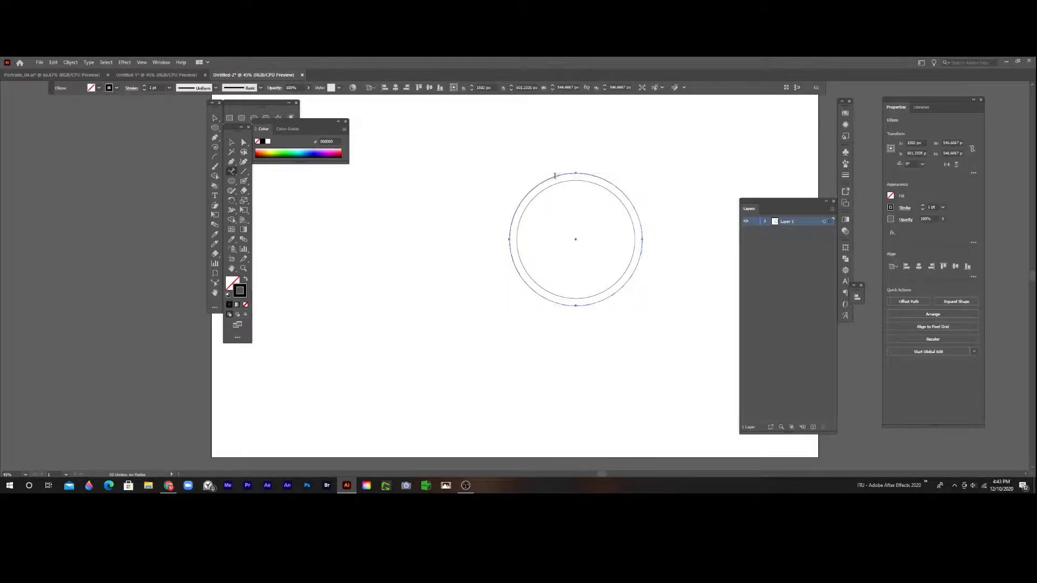
- Set the text 'Name here' along the outer circle, replacing the placeholder
click(555, 176)
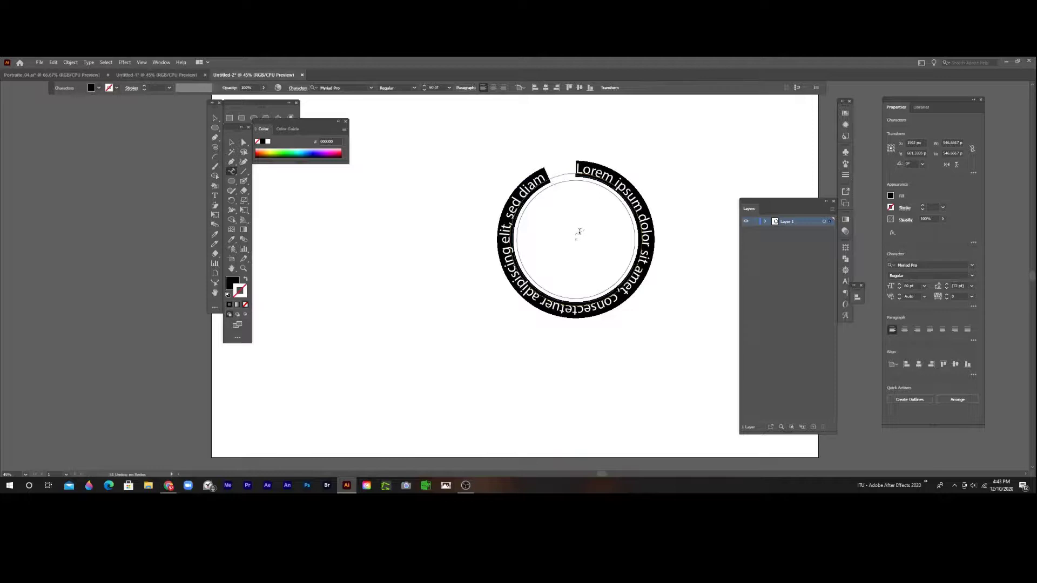
key(BackSpace)
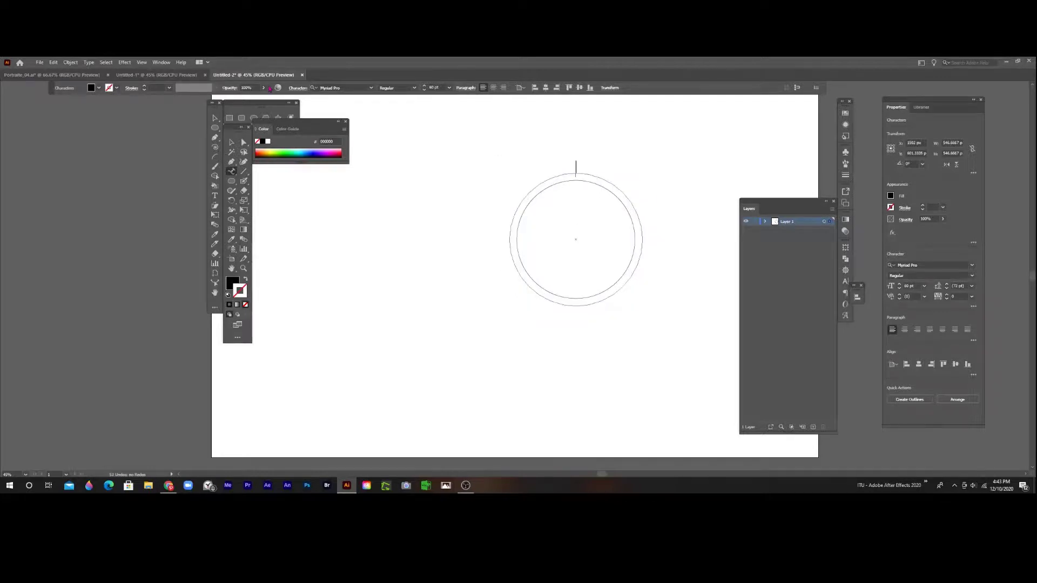
text(Name here)
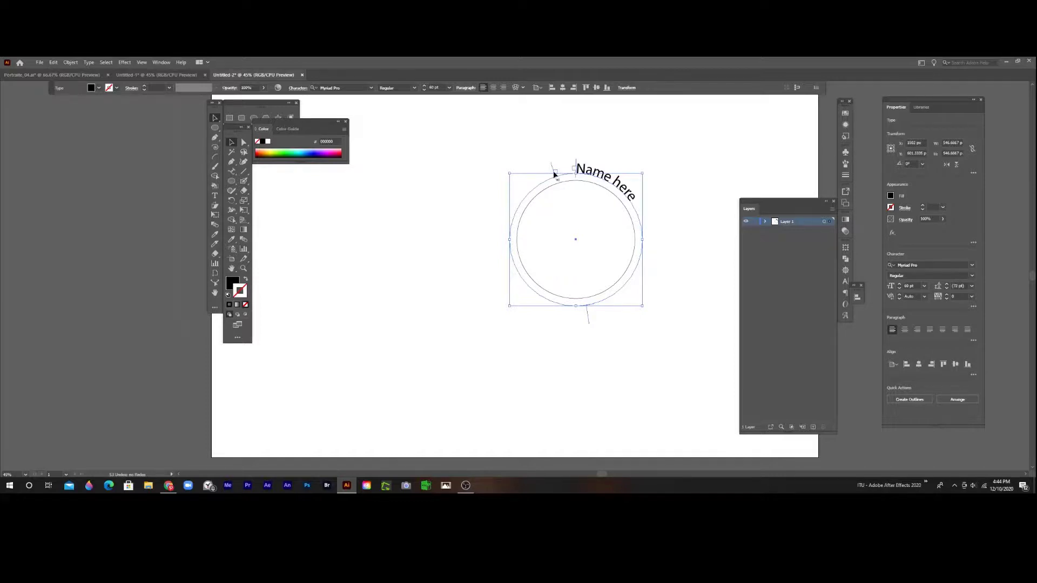
- Slide the text start to the circle's left, squash the circle shorter, then delete the text
drag(556, 173, 523, 183)
drag(512, 273, 509, 236)
drag(574, 173, 574, 186)
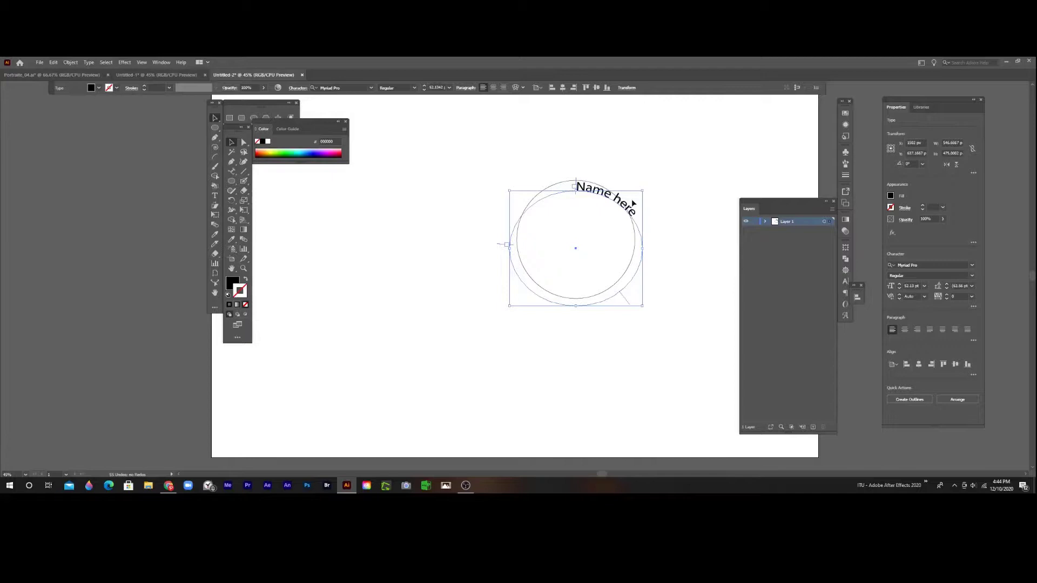
key(Delete)
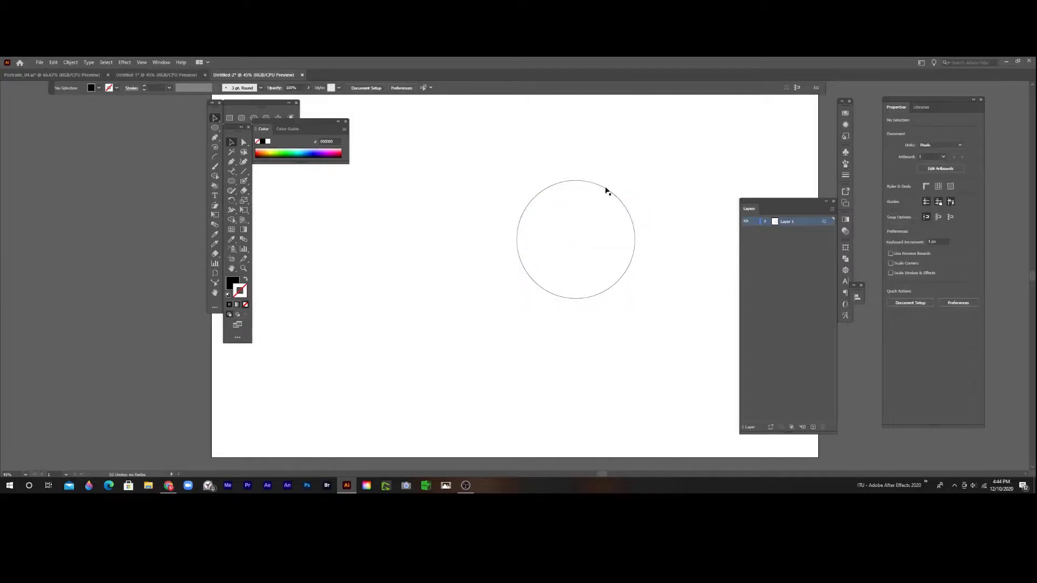
- Select the remaining circle and type 'name here' along its bottom edge as path text
click(606, 190)
key(t)
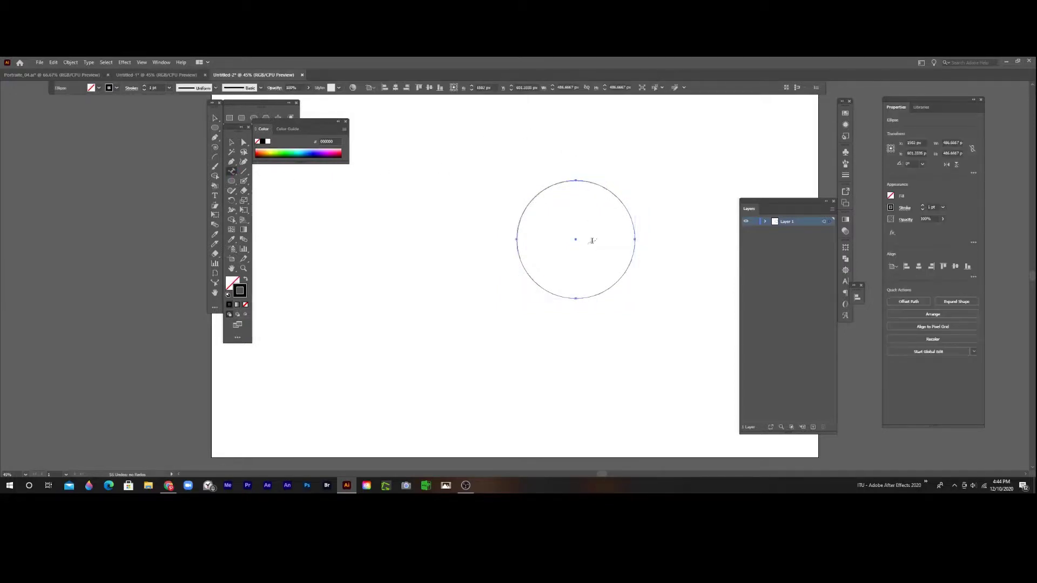
click(585, 297)
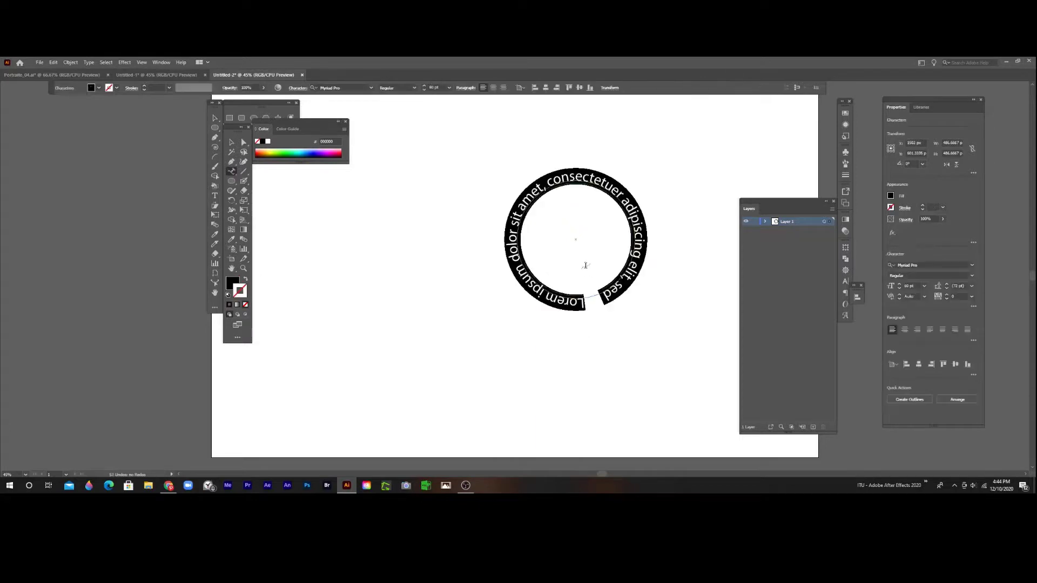
key(BackSpace)
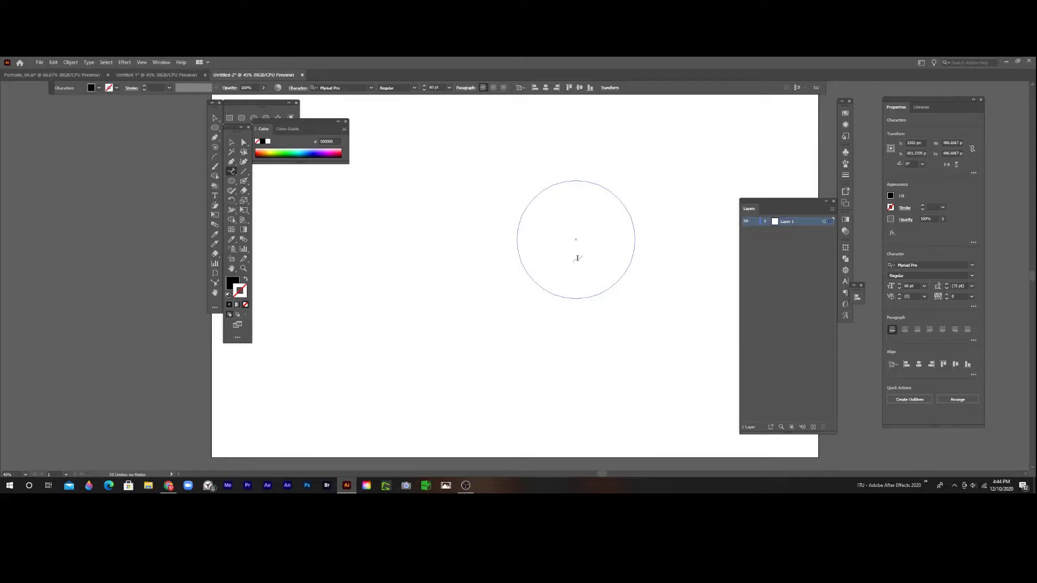
text(name here)
click(230, 142)
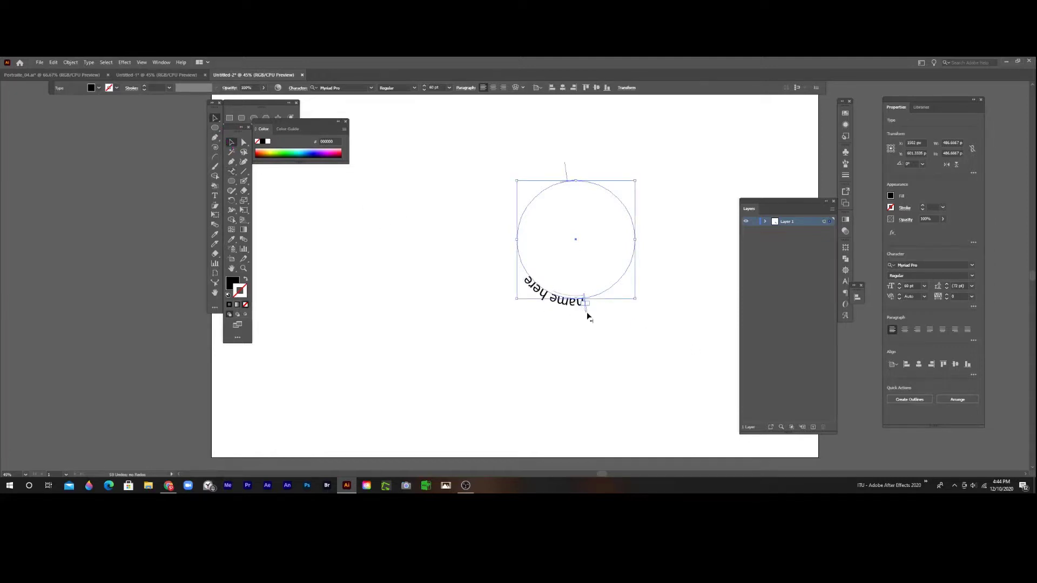
- Drag the path-text bracket to flip 'name here' upright inside the circle's bottom, then delete it
click(587, 313)
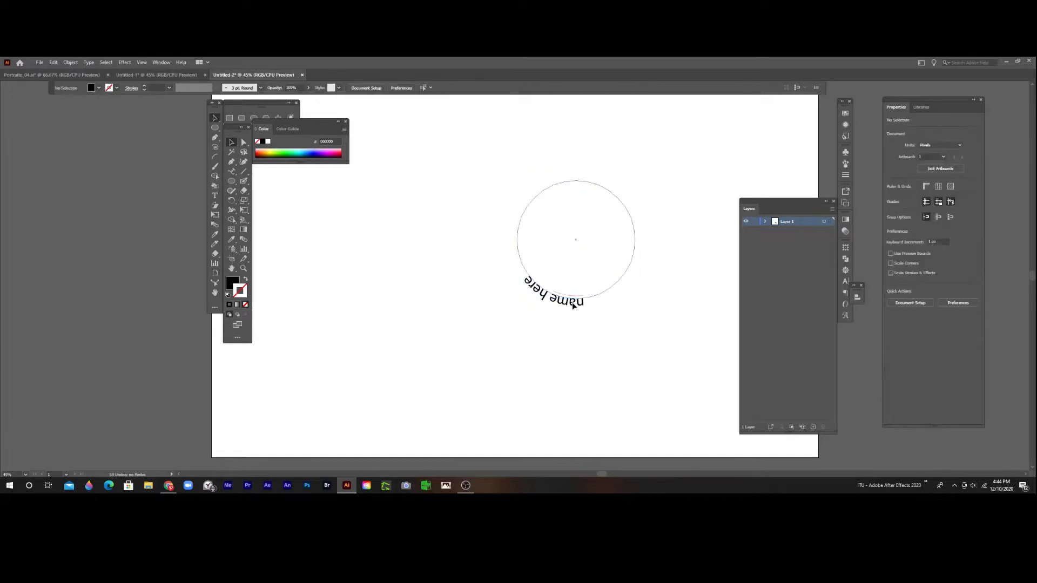
drag(585, 312, 550, 174)
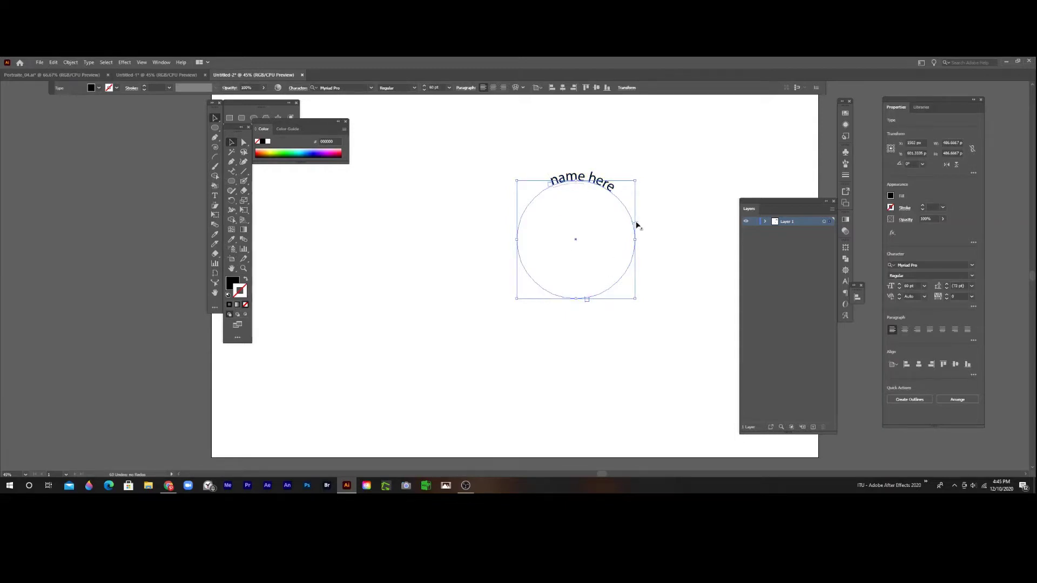
mouse_move(637, 226)
mouse_down()
mouse_move(662, 227)
mouse_move(673, 260)
mouse_move(654, 223)
mouse_up()
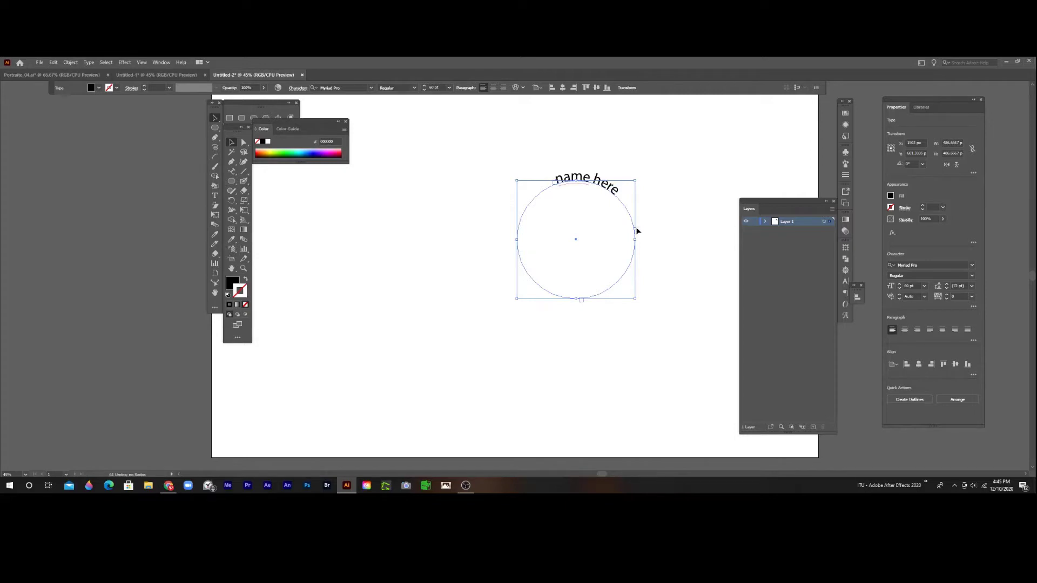
drag(638, 231, 531, 215)
click(637, 129)
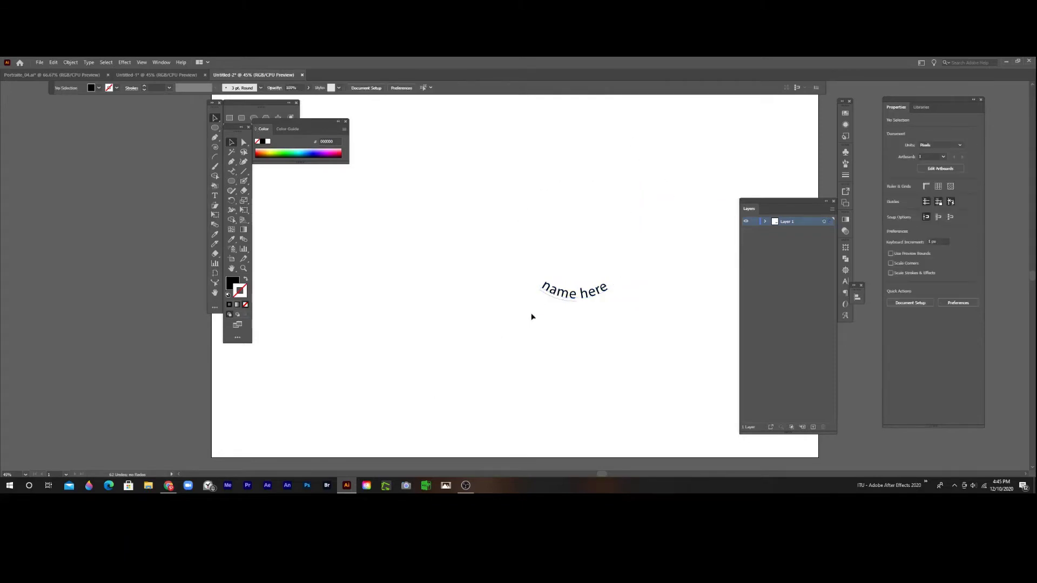
click(555, 303)
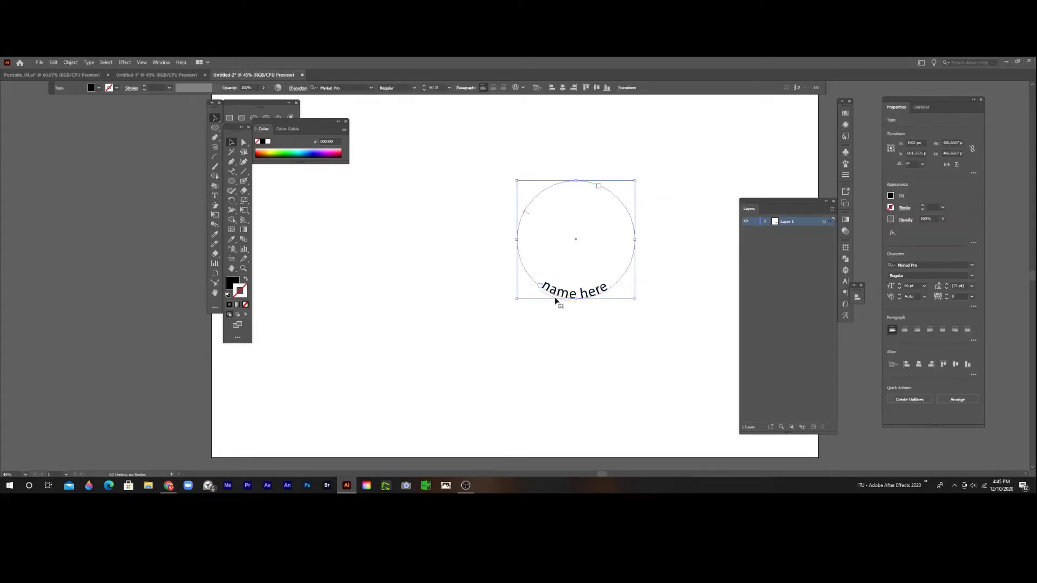
key(Delete)
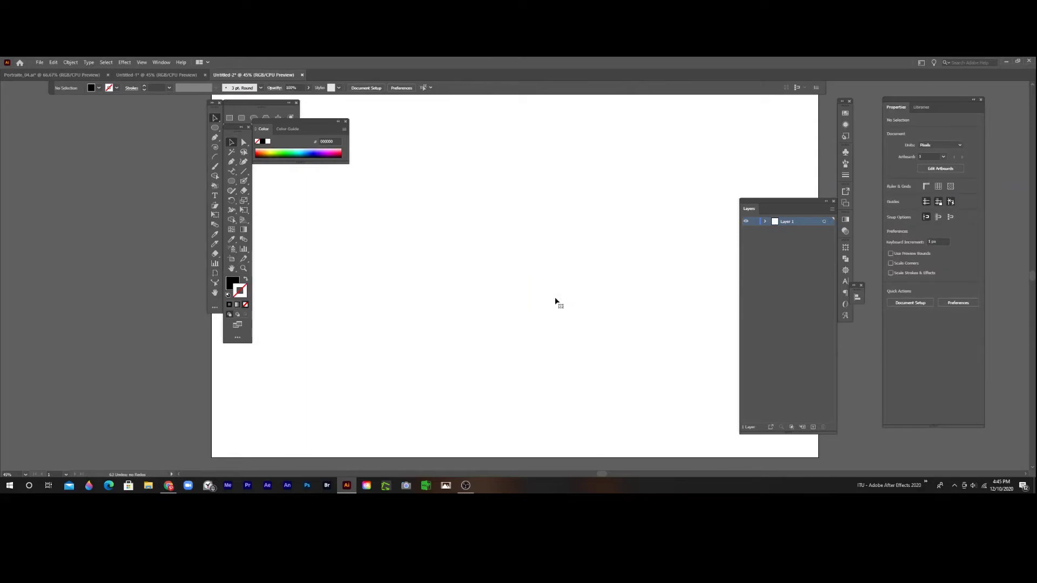